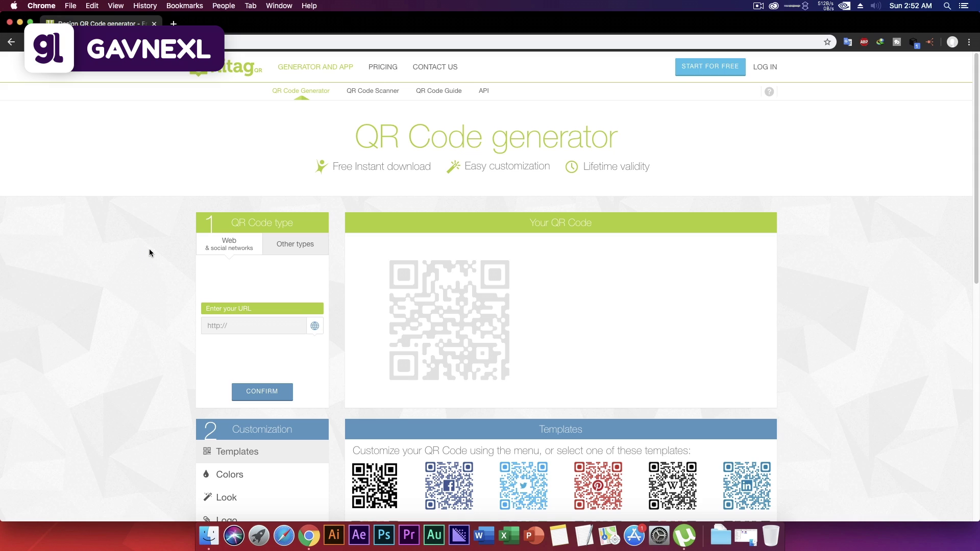
- Choose the Text QR code type under Other types in Unitag's generator
scroll(149, 249, down, 1)
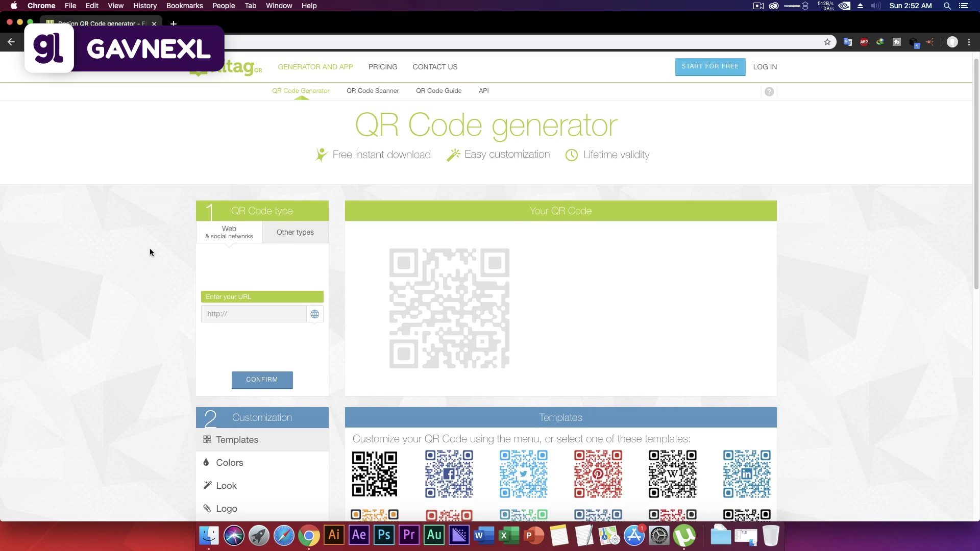
click(226, 312)
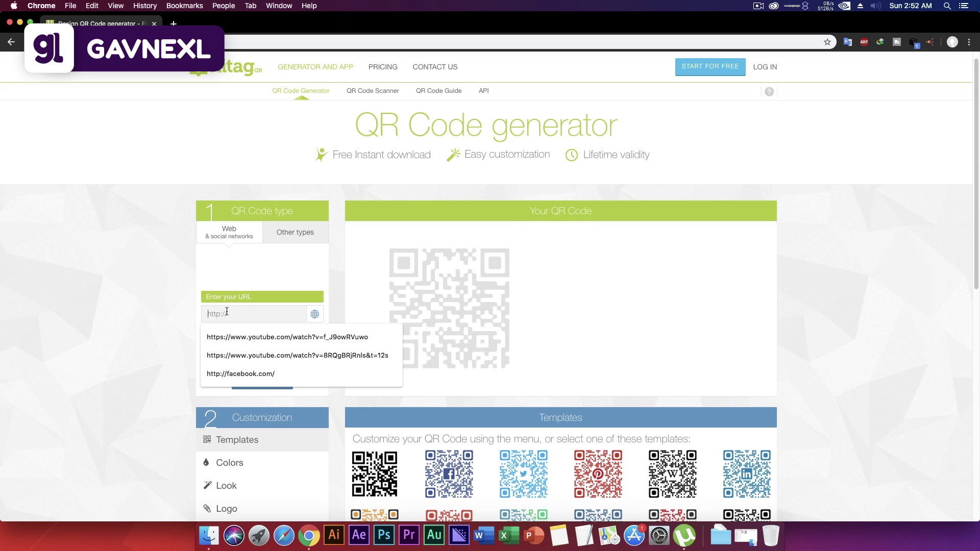
click(167, 319)
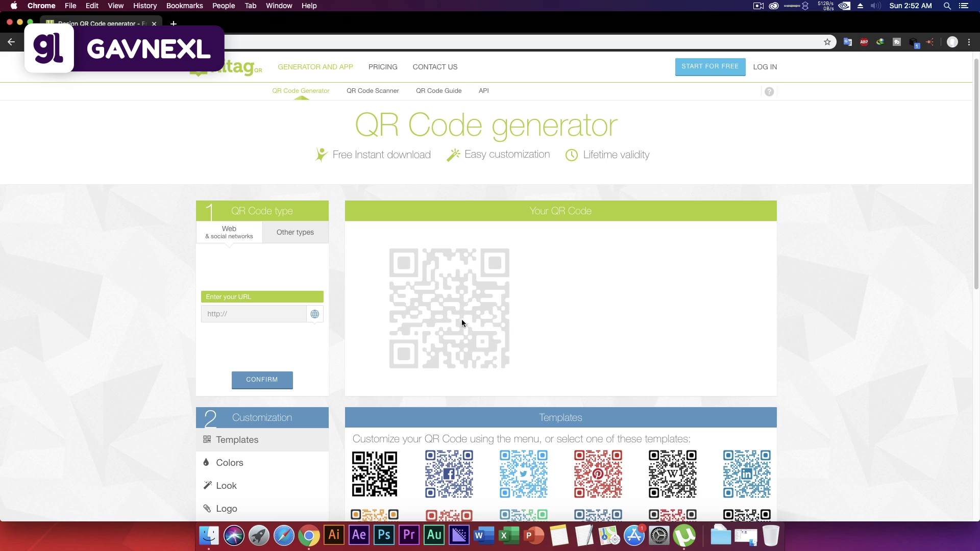
click(293, 237)
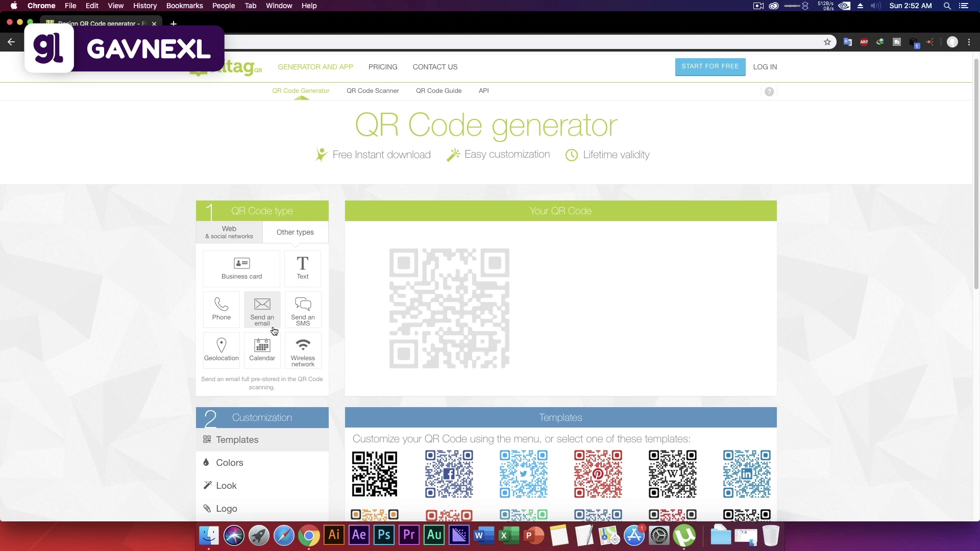
click(300, 277)
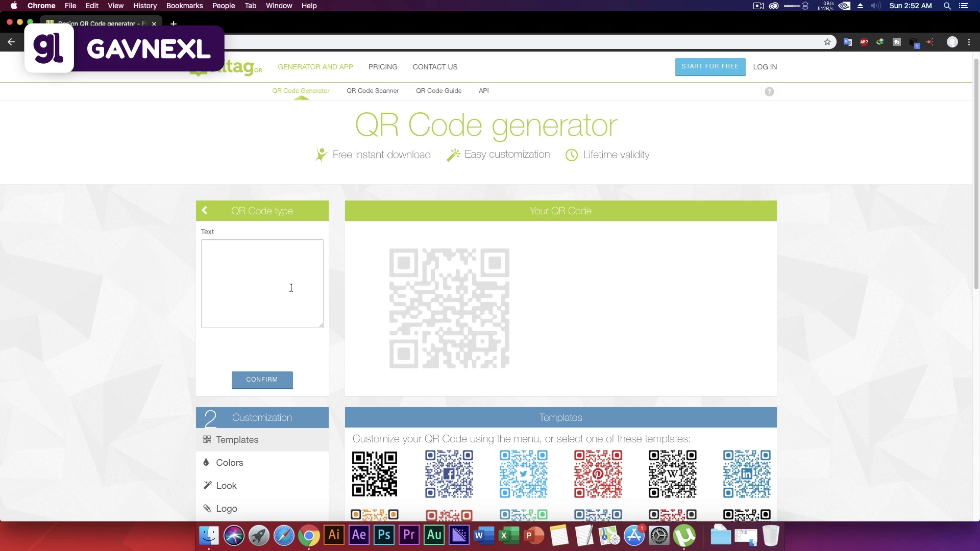
- Generate a QR code from the text 'gavnexl video tutorial'
click(278, 273)
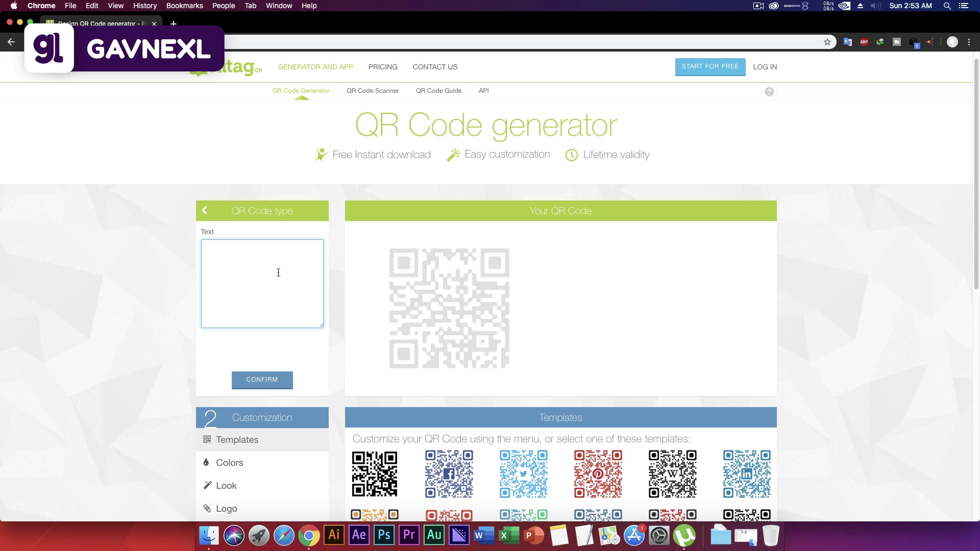
text(gavnexl video tutorial)
click(271, 381)
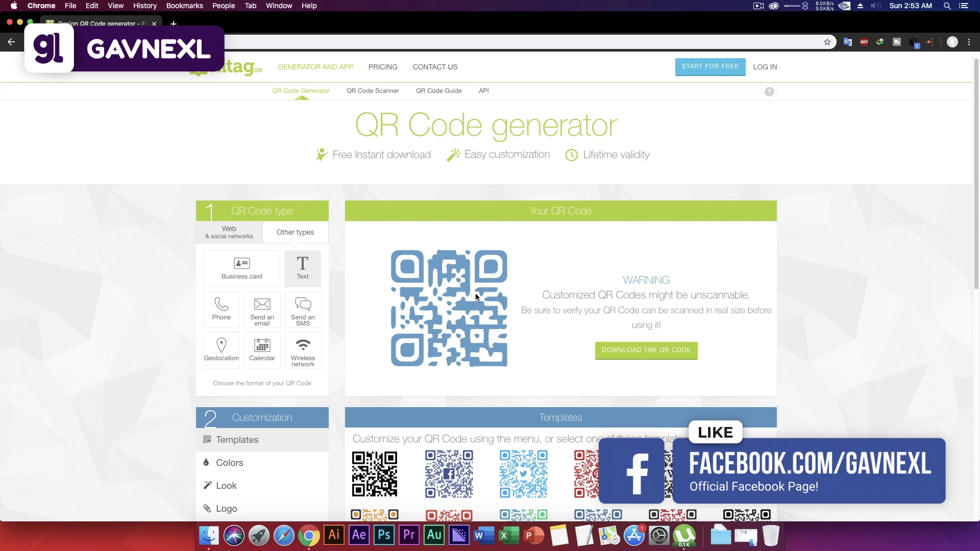
- Apply the plain black-and-white template to the QR code
scroll(476, 294, down, 2)
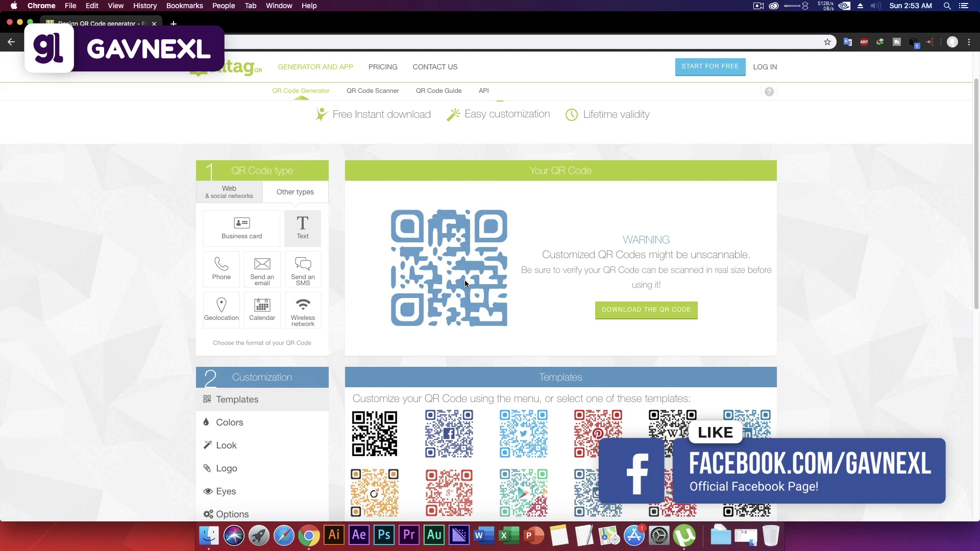
scroll(424, 357, down, 2)
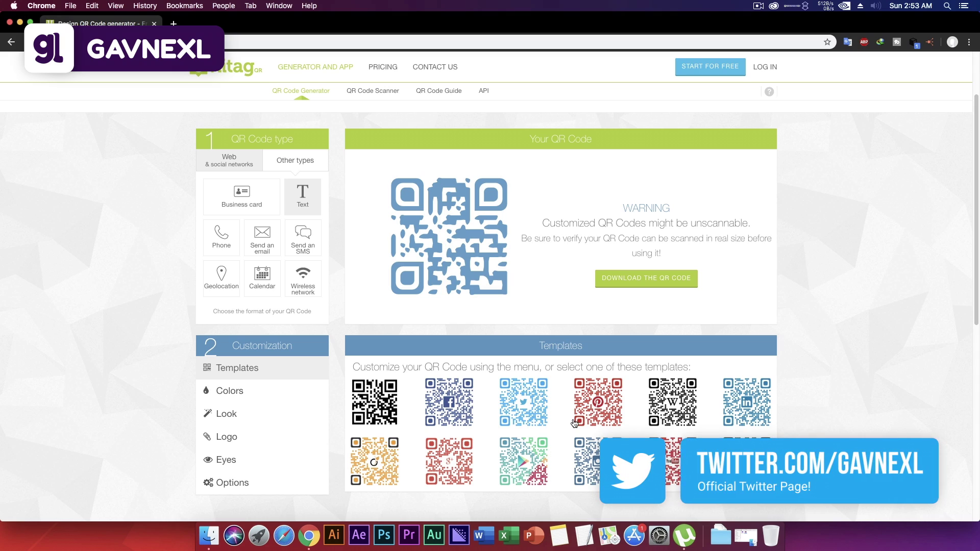
click(371, 413)
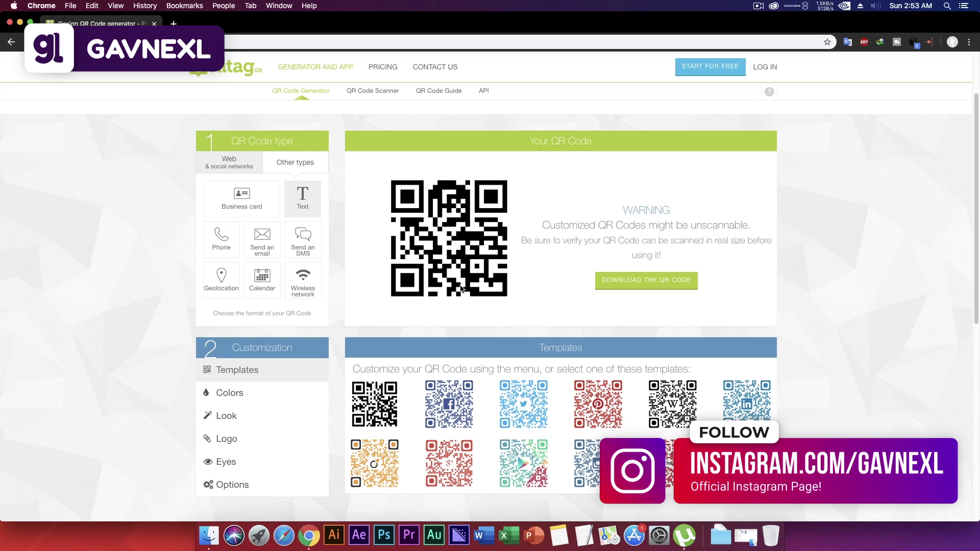
click(634, 282)
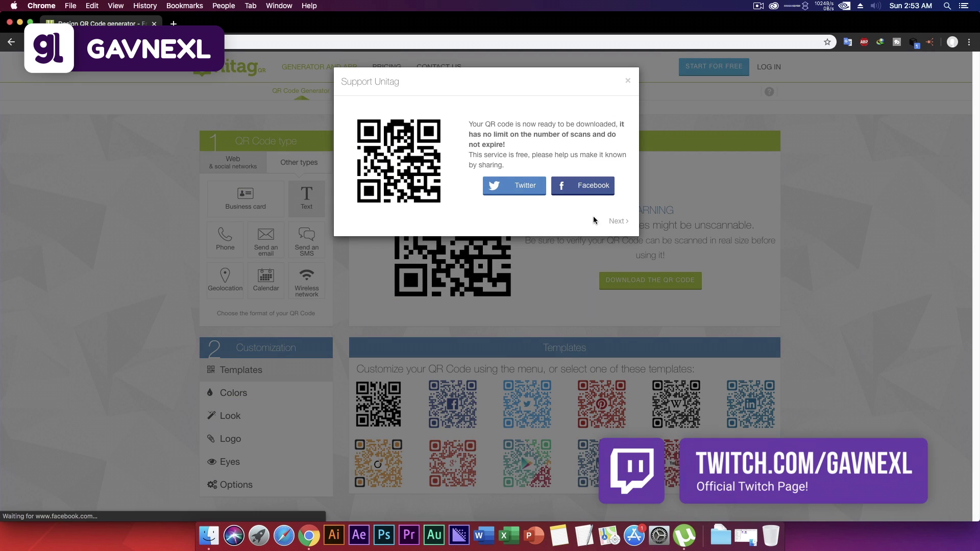
click(617, 221)
click(550, 193)
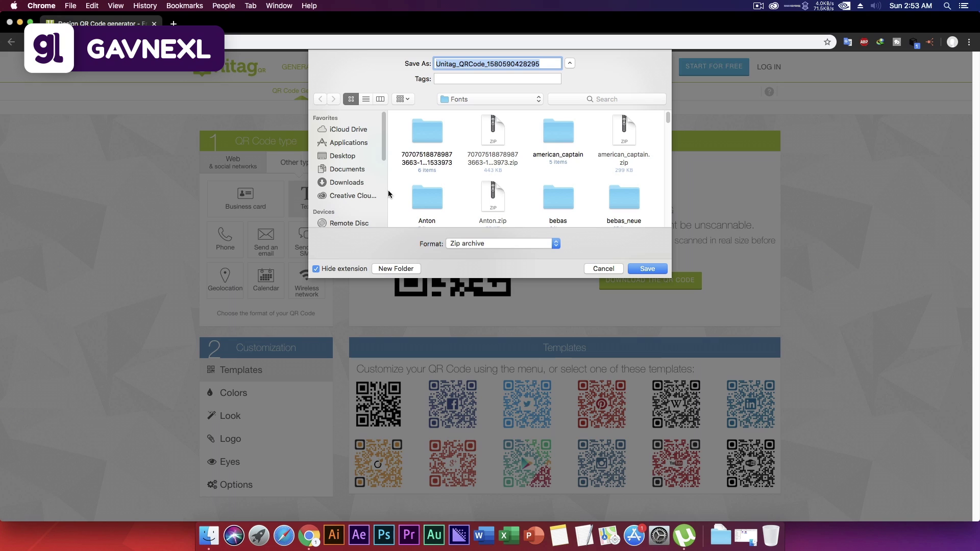
click(361, 174)
click(493, 204)
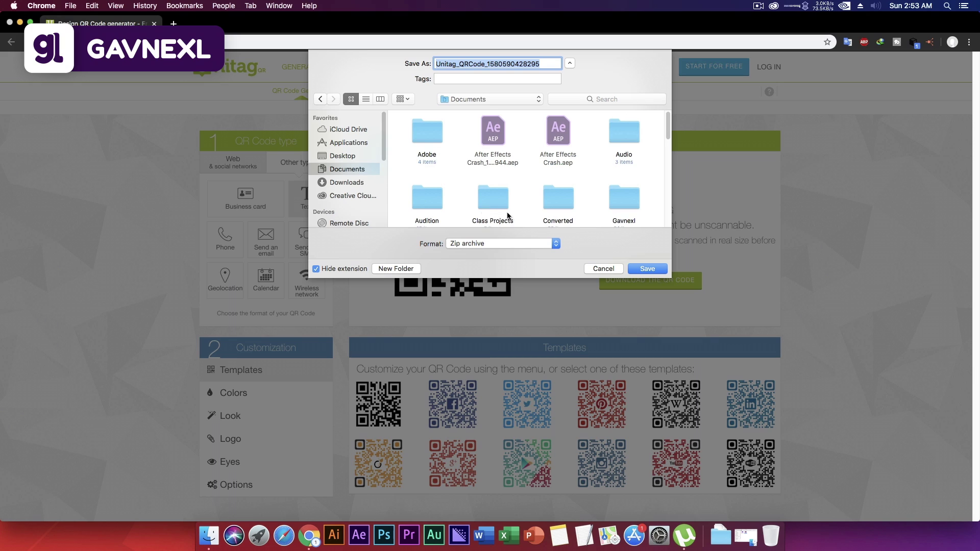
key(Return)
click(105, 509)
- Extract the downloaded Unitag zip and open the resulting QR code folder
click(132, 494)
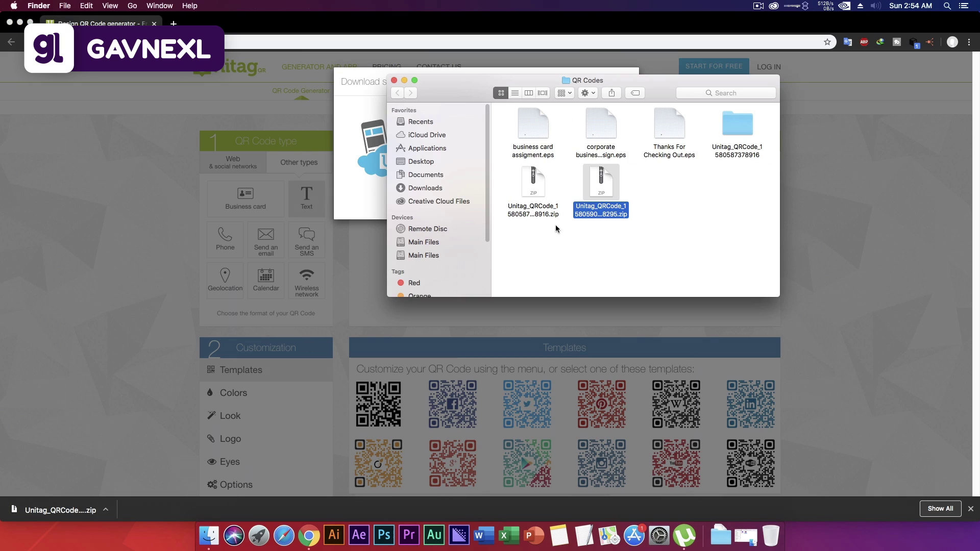
right_click(603, 187)
mouse_move(642, 199)
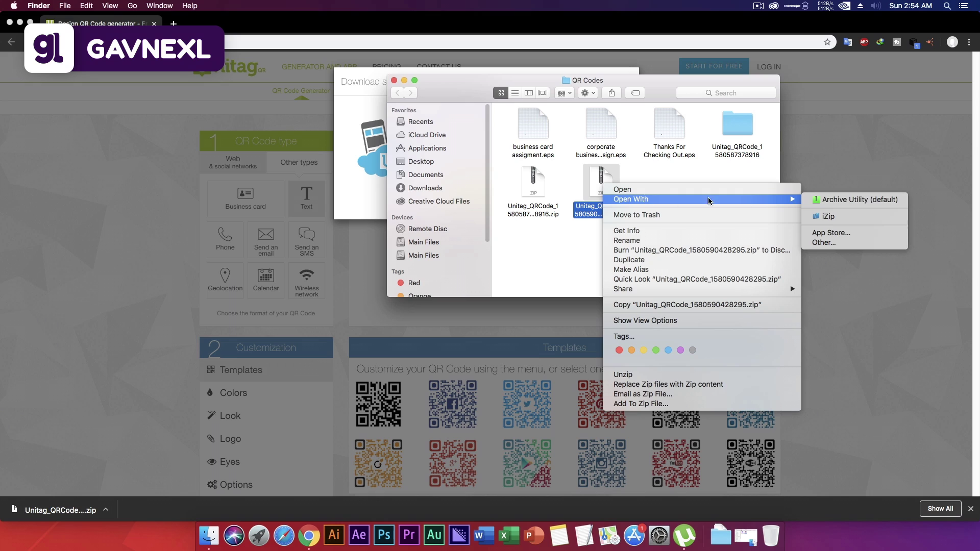
click(837, 200)
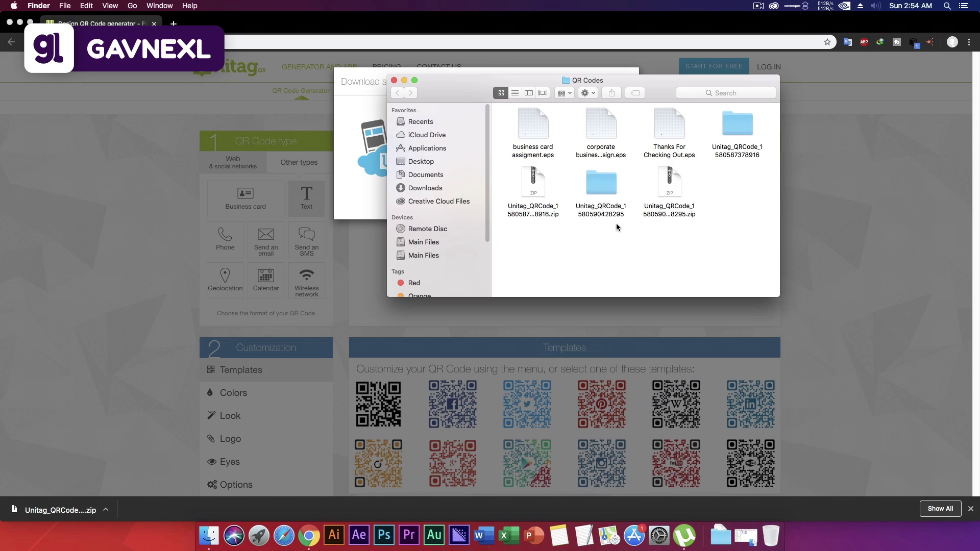
double_click(608, 185)
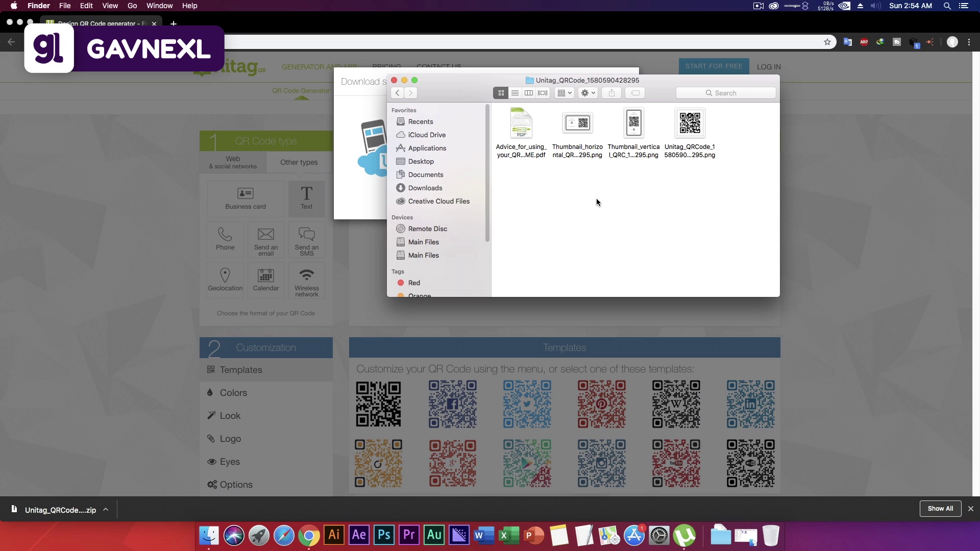
- View the plain QR code, horizontal and vertical thumbnail PNGs, closing each preview
double_click(698, 130)
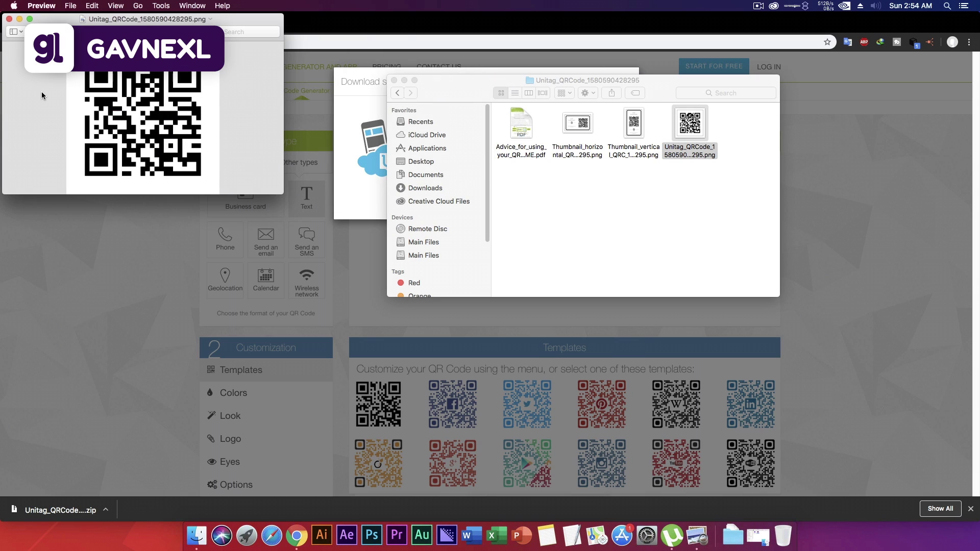
click(9, 19)
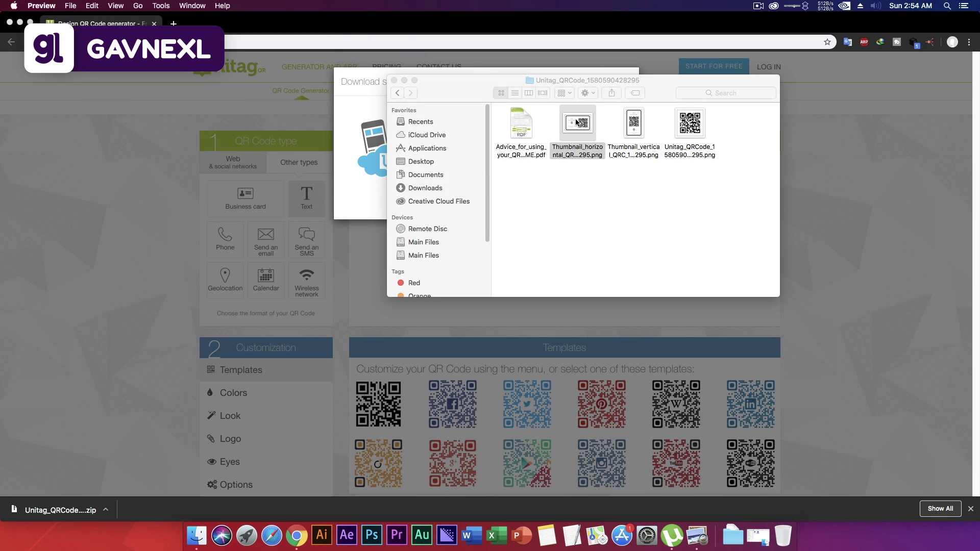
double_click(576, 123)
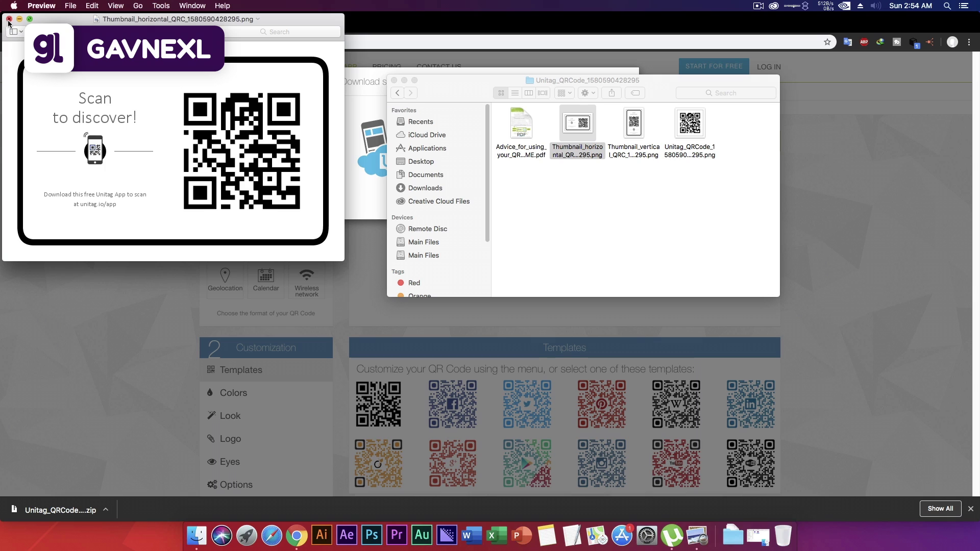
click(9, 21)
double_click(631, 128)
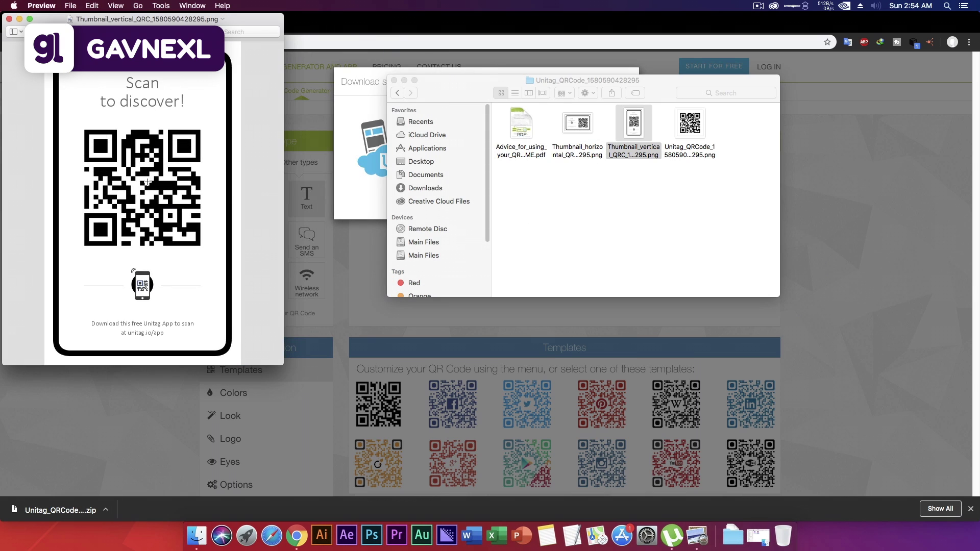
click(9, 19)
click(564, 239)
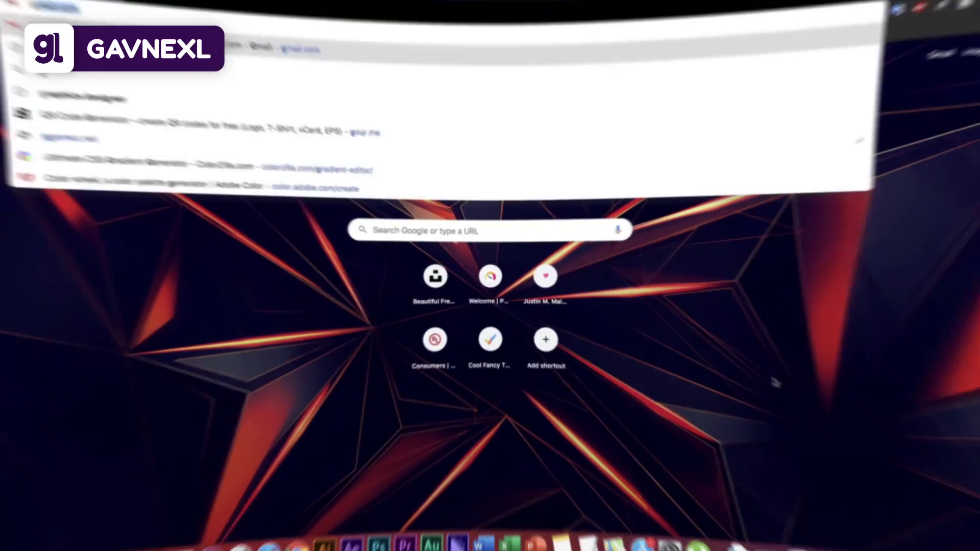
- Load the goqr.me QR Code Generator page in Chrome
key(Return)
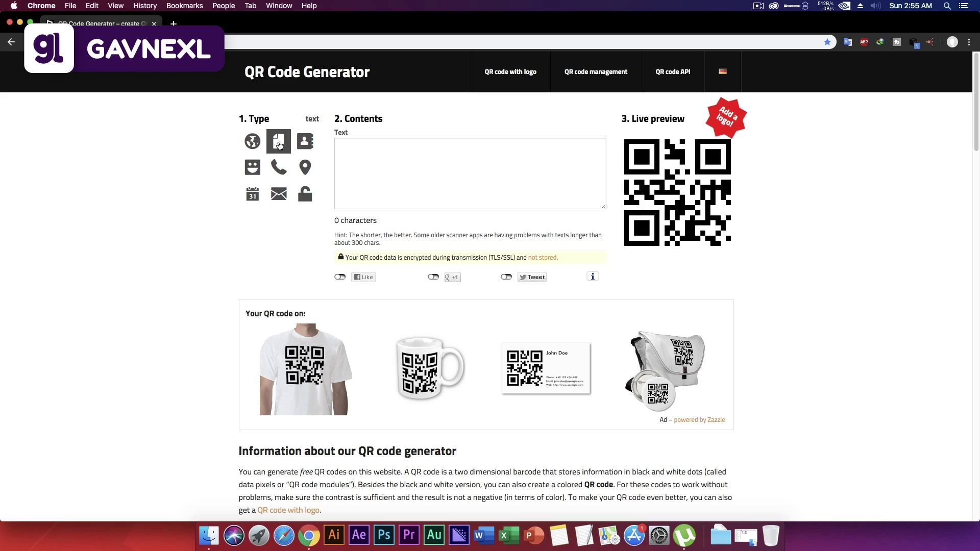
- Enter 'gavnexl video tutorial' as goqr.me's text and bring up the download options
click(366, 163)
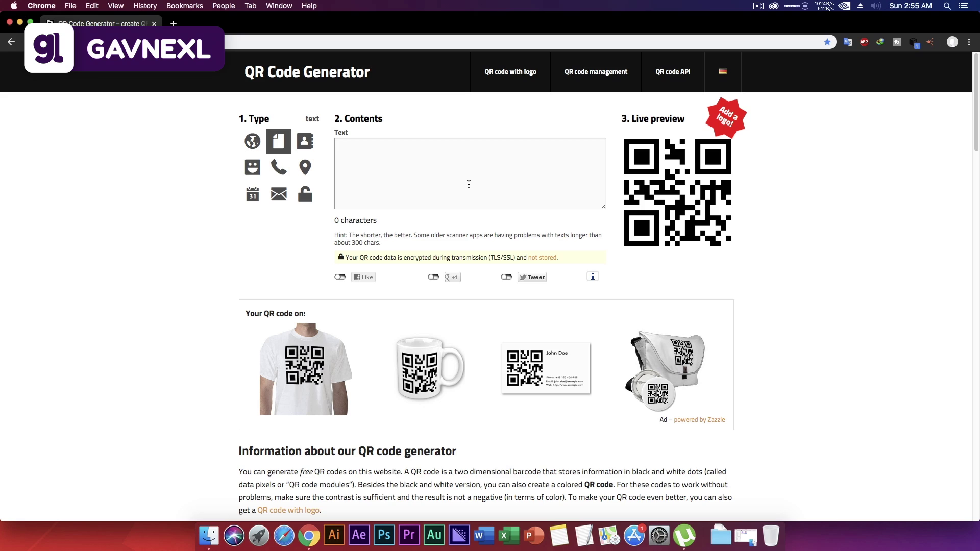
text(gavnexk)
key(BackSpace)
text(l video)
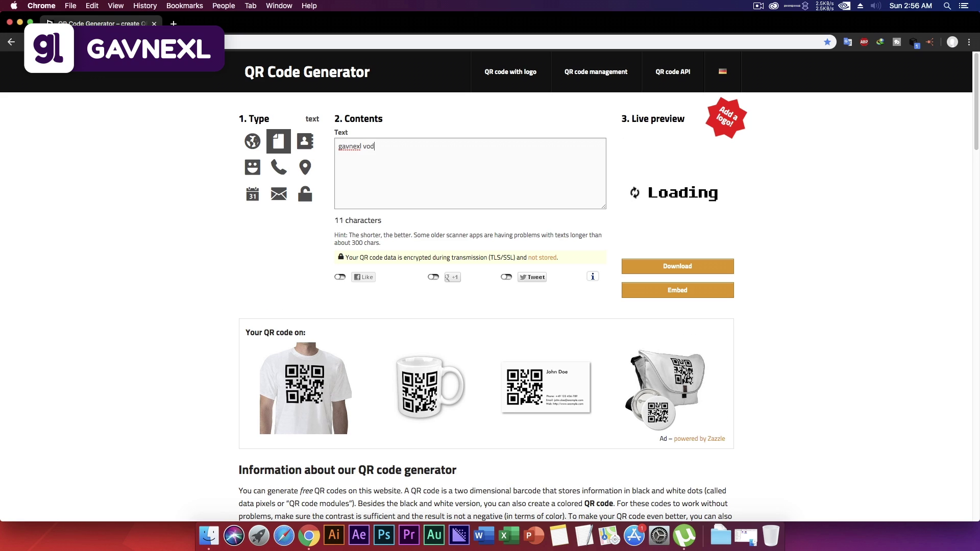
text( tutorial)
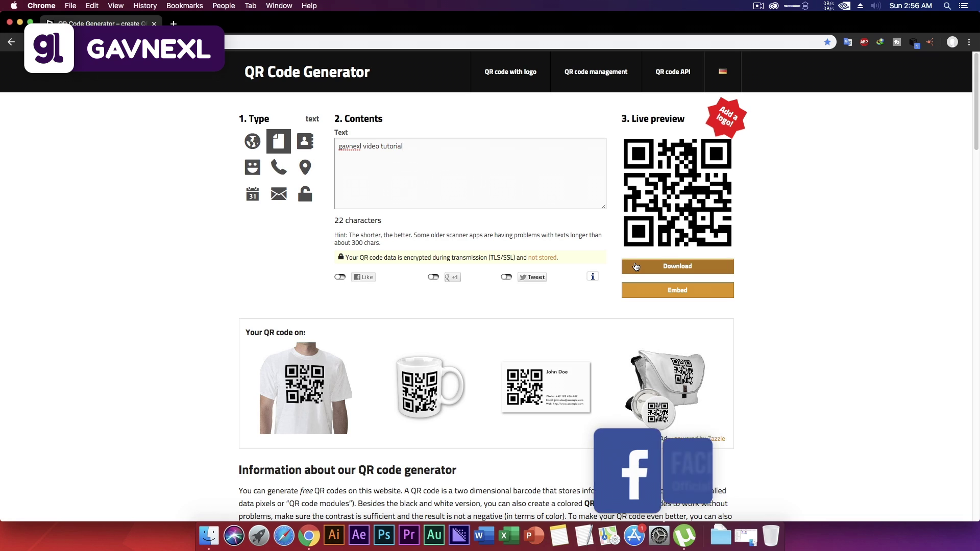
click(684, 269)
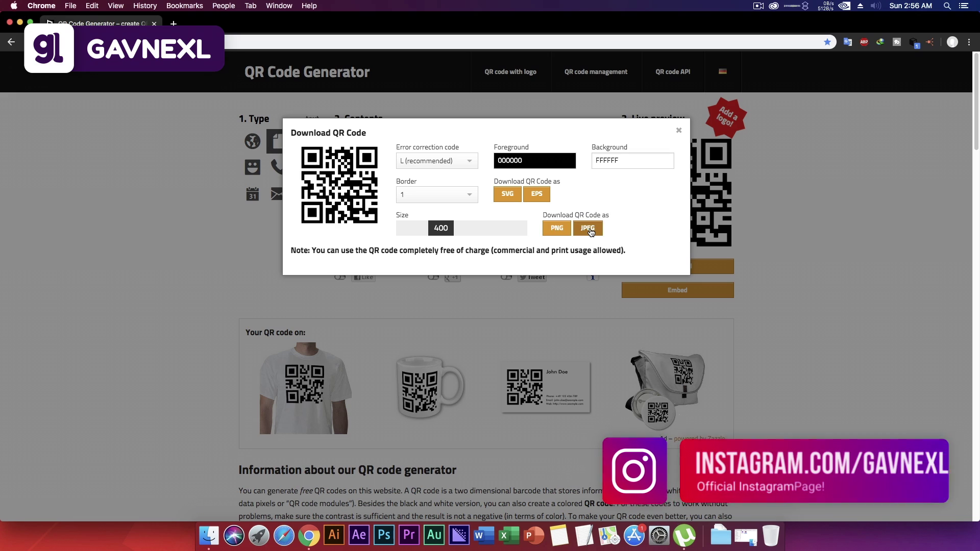
- Save the QR code as an EPS file named gavnexl
click(538, 197)
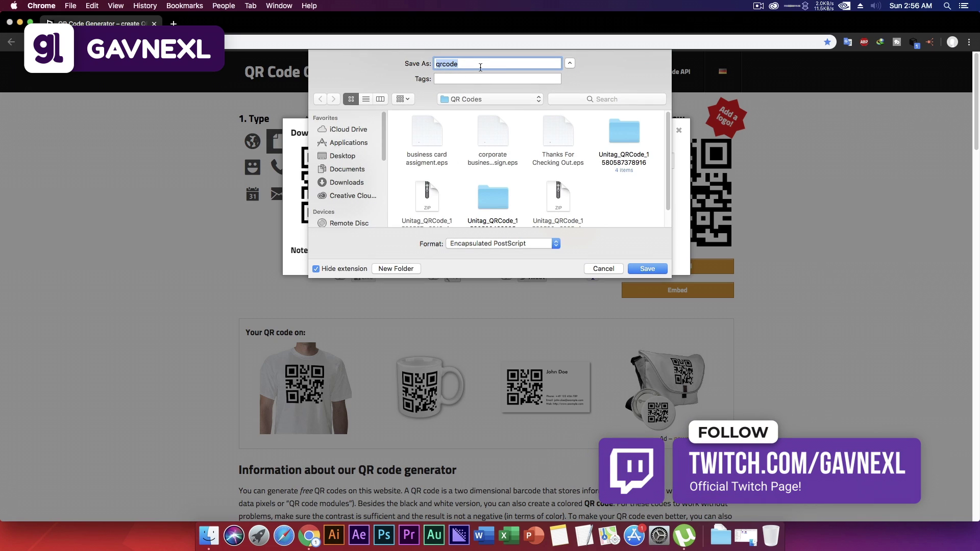
key(BackSpace)
text(gavnexl)
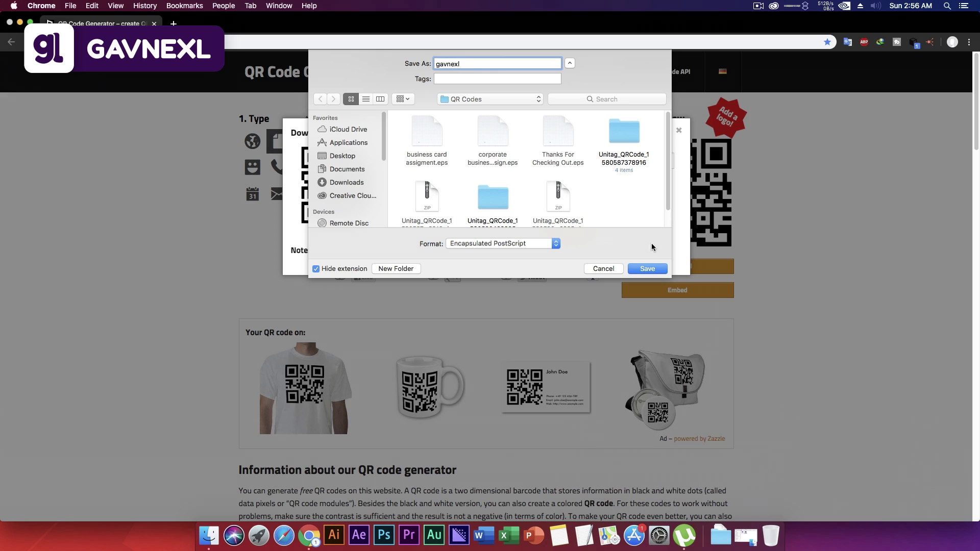
click(647, 269)
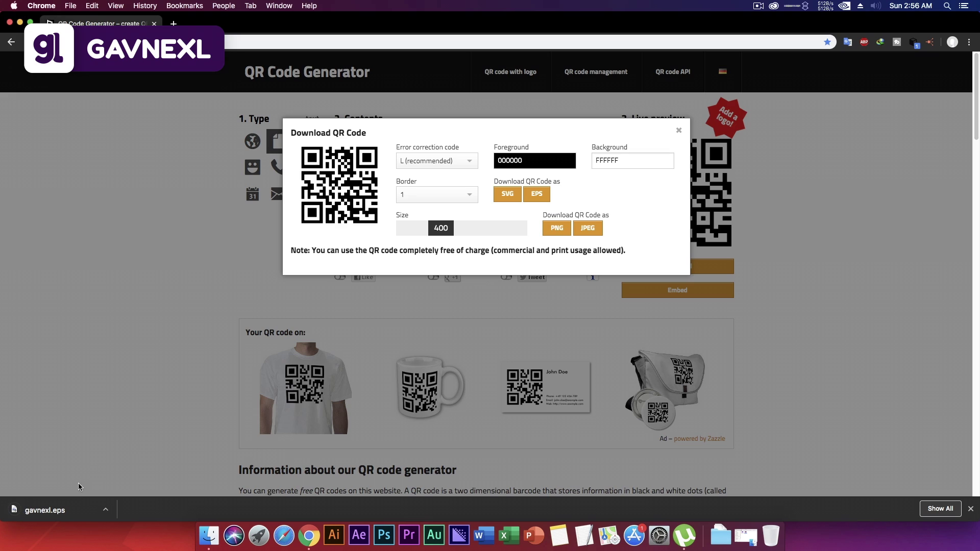
- Reveal gavnexl.eps in Finder and open it with Adobe Illustrator 2019
click(105, 509)
click(132, 496)
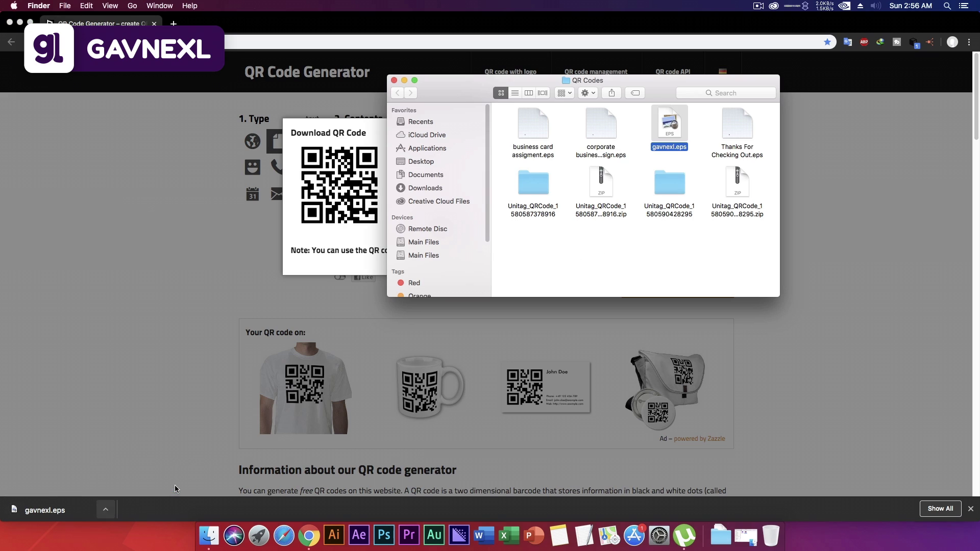
right_click(665, 131)
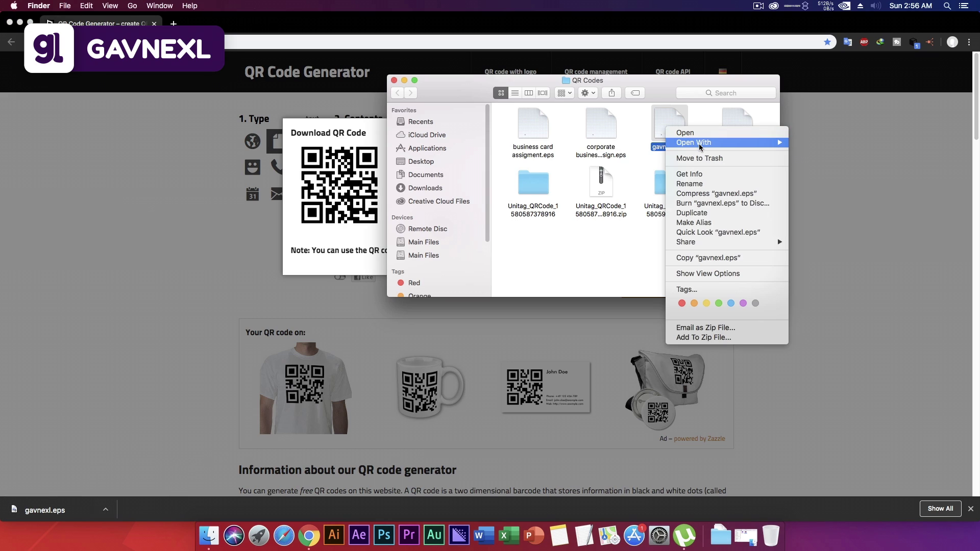
mouse_move(755, 143)
click(841, 160)
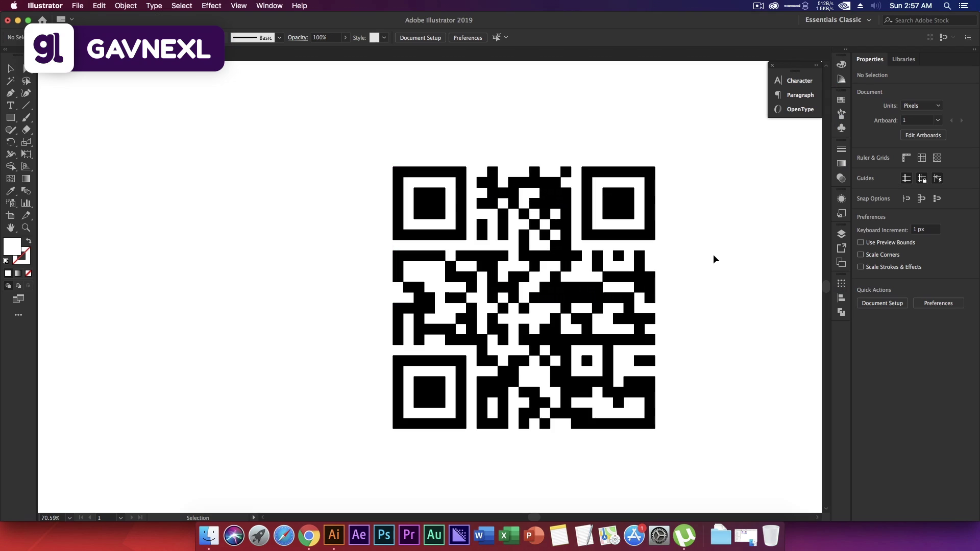
- Centre the artboard and scale the QR code up to about 1240 px square
scroll(700, 263, down, 3)
drag(724, 258, 583, 292)
click(500, 298)
click(583, 292)
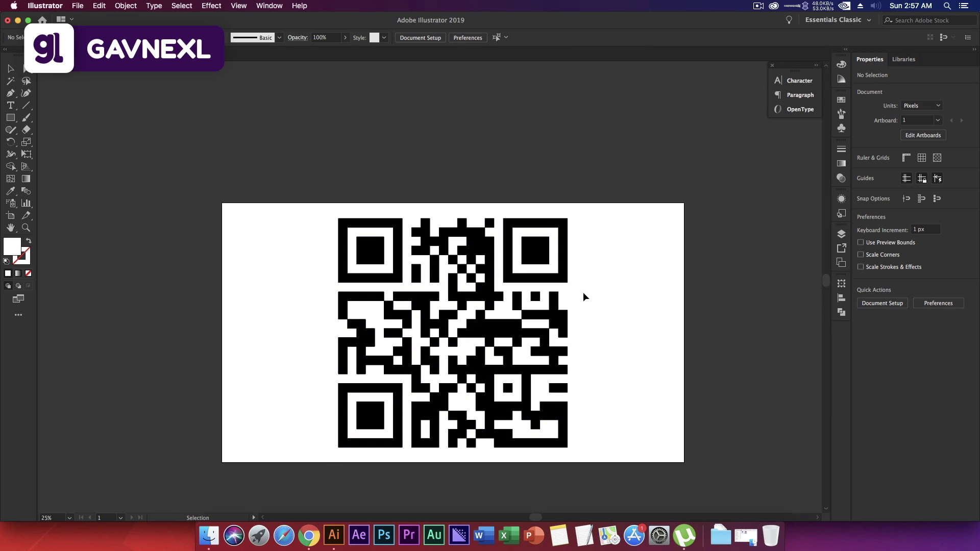